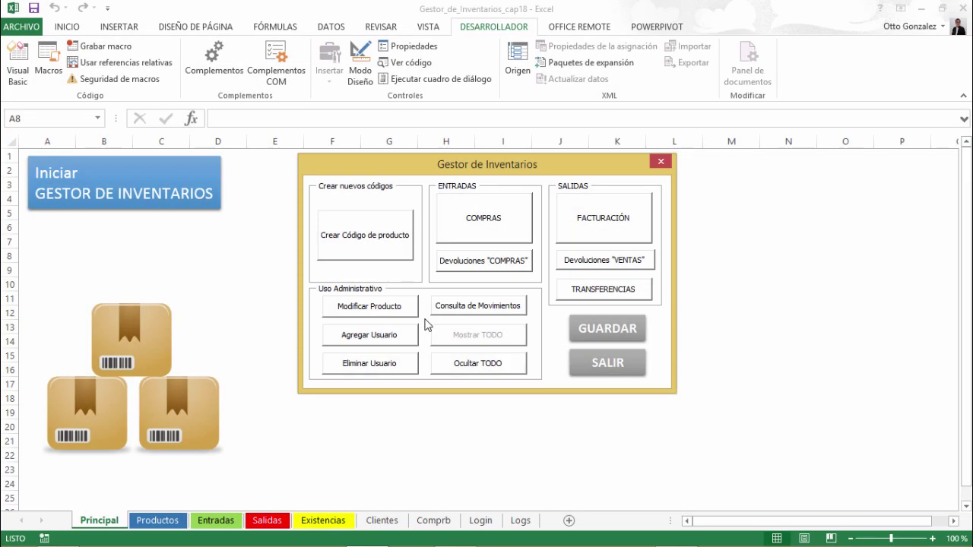
From Gestor de Inventarios, open the movement query by product (CONSULTAR MOVIMIENTOS POR PRODUCTO)
{"action": "left_click", "coordinate": [452, 308]}
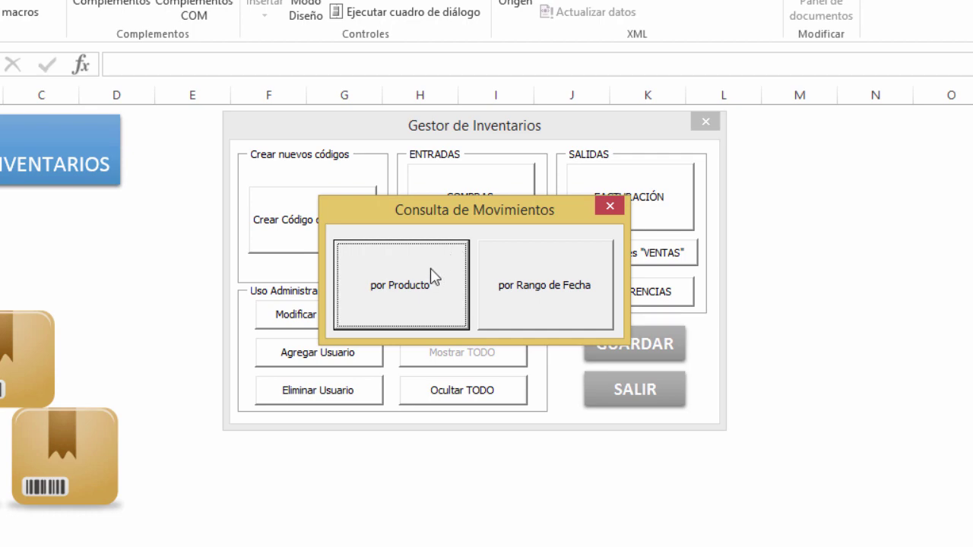
{"action": "left_click", "coordinate": [430, 280]}
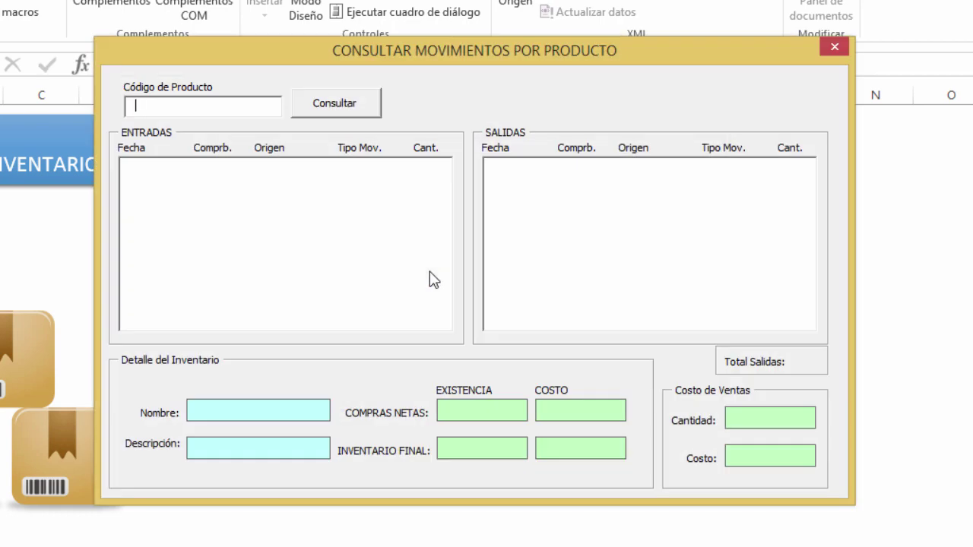
Query product code 1001 (MEMORIA USB 32), review its entries, exits and costs, then close the form
{"action": "type", "text": "1001"}
{"action": "key", "text": "Return"}
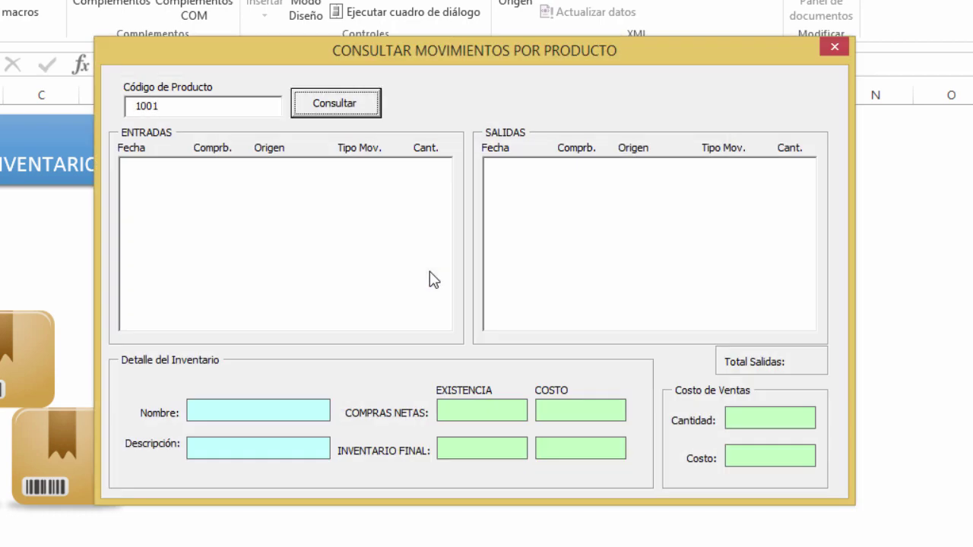
{"action": "key", "text": "Return"}
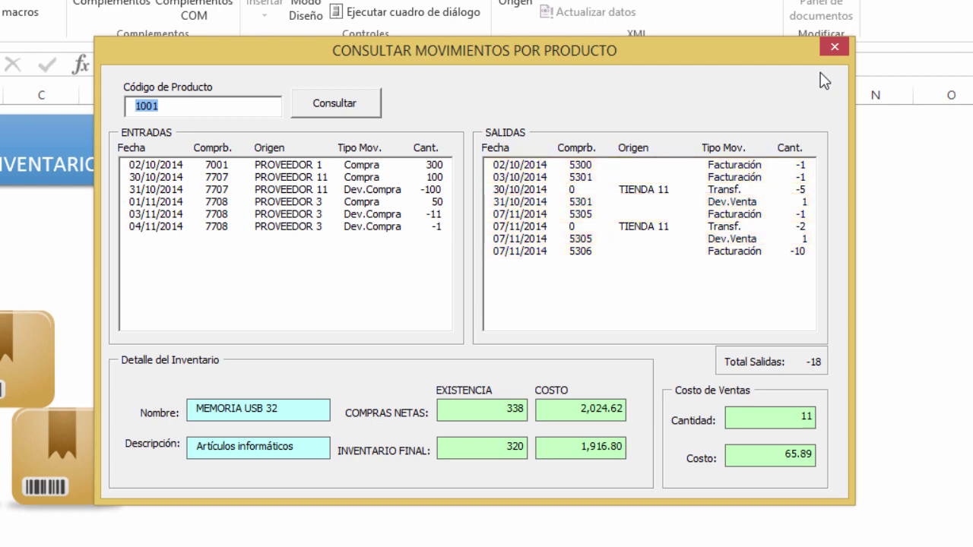
{"action": "left_click", "coordinate": [835, 48]}
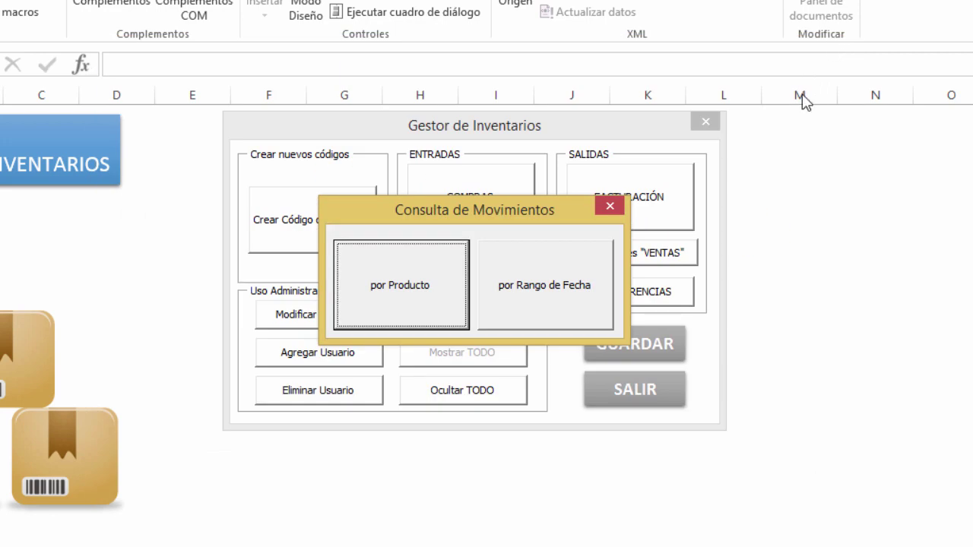
Run a date-range query for product 1001 from 01/11/2014 to 07/11/2014
{"action": "left_click", "coordinate": [514, 307]}
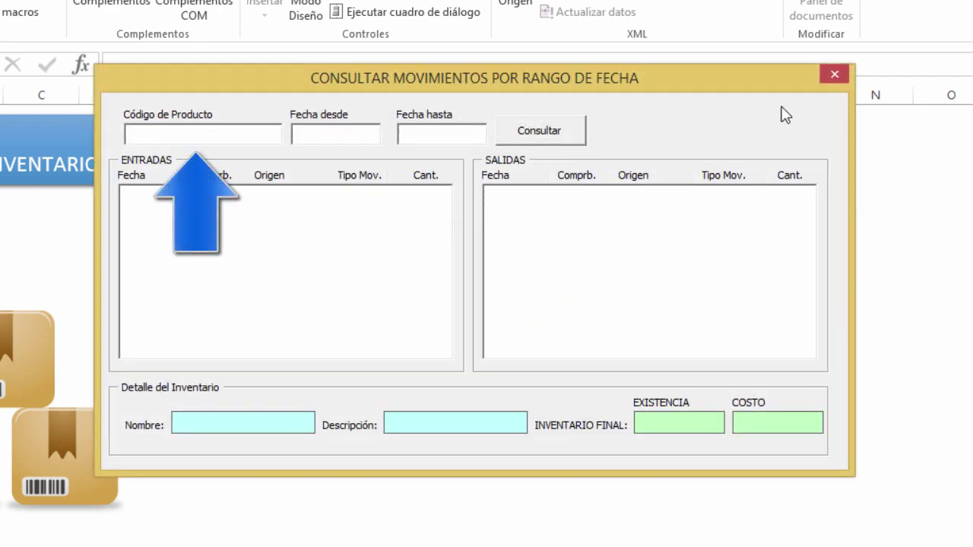
{"action": "type", "text": "1001"}
{"action": "key", "text": "Tab"}
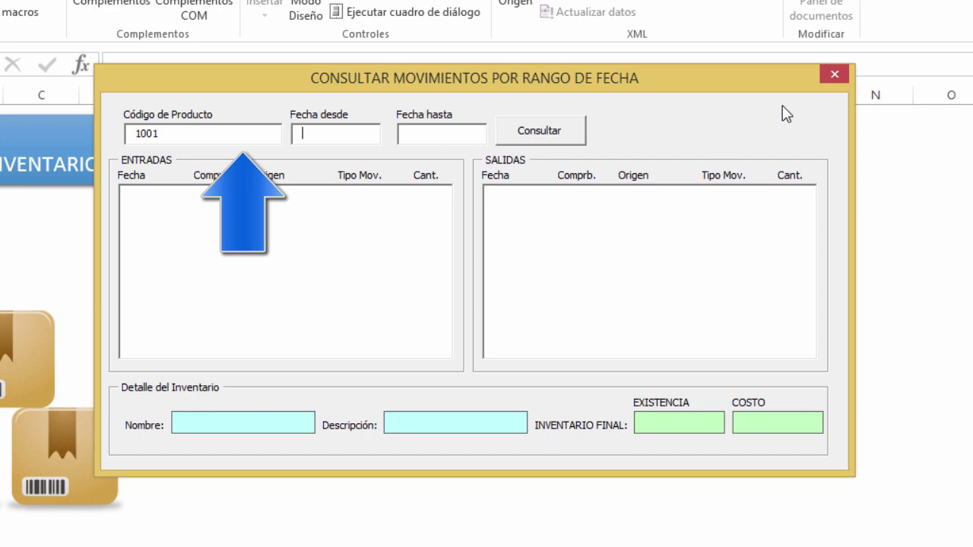
{"action": "type", "text": "01/"}
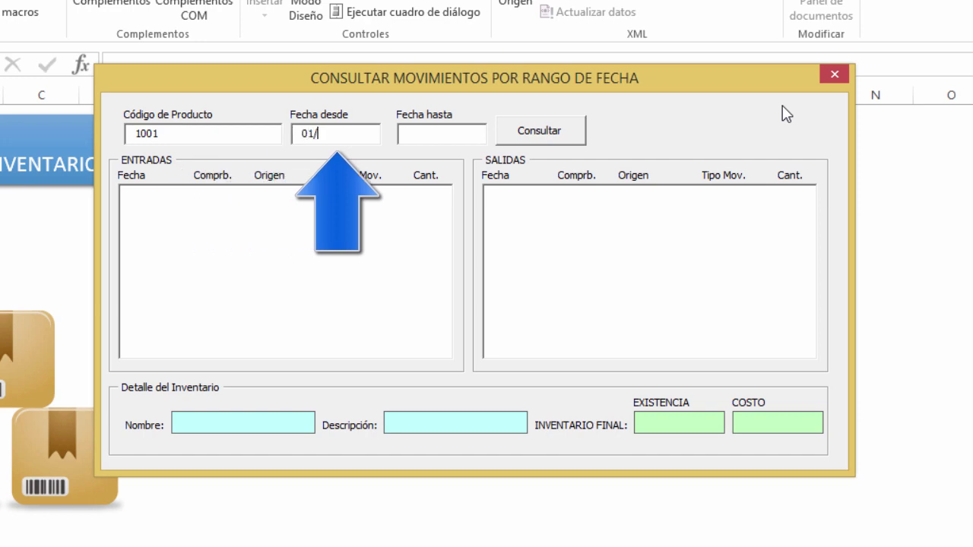
{"action": "type", "text": "11/201"}
{"action": "type", "text": "4"}
{"action": "key", "text": "Tab"}
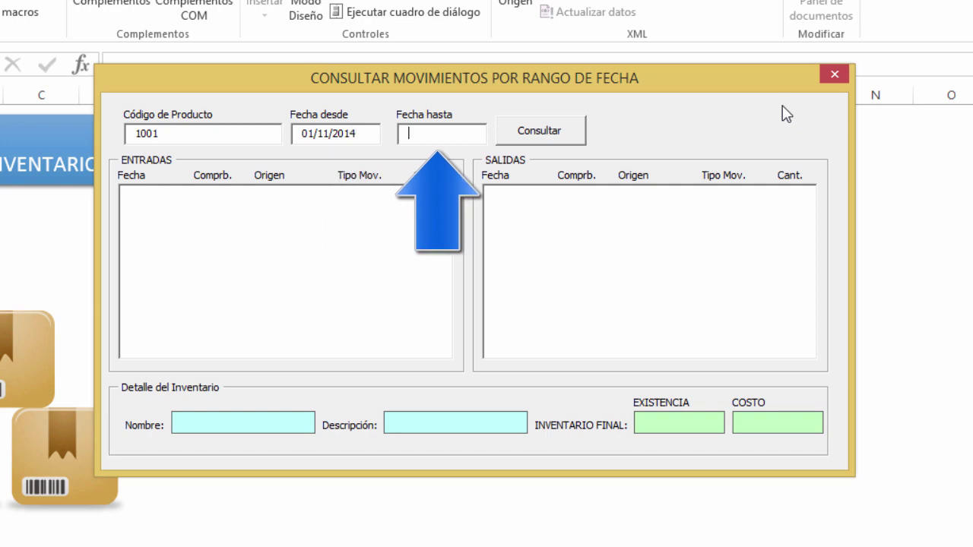
{"action": "type", "text": "07/"}
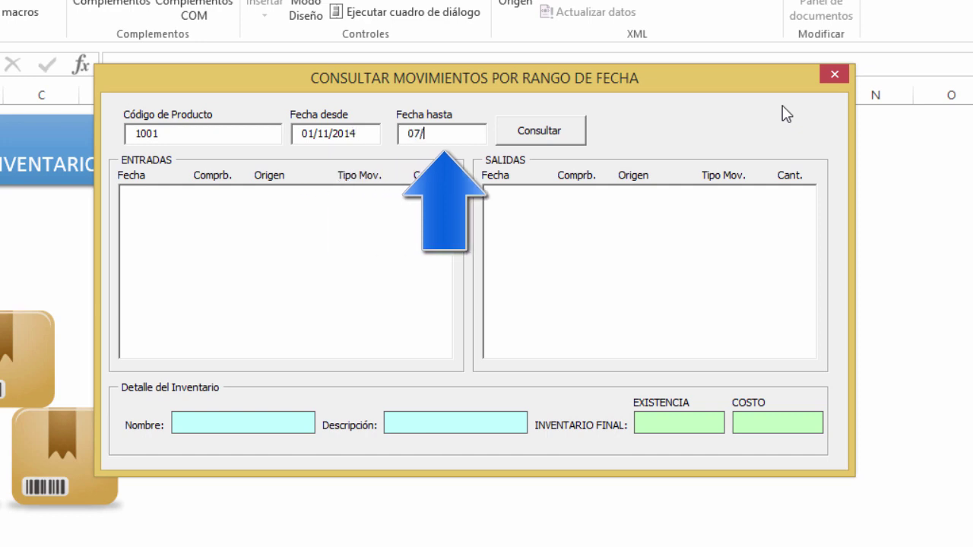
{"action": "type", "text": "11/2014"}
{"action": "key", "text": "Tab"}
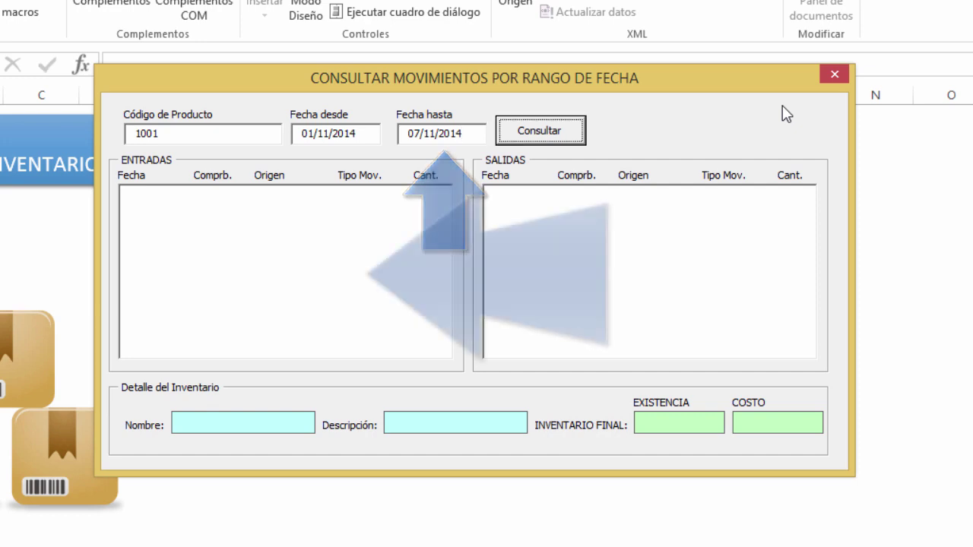
{"action": "key", "text": "Return"}
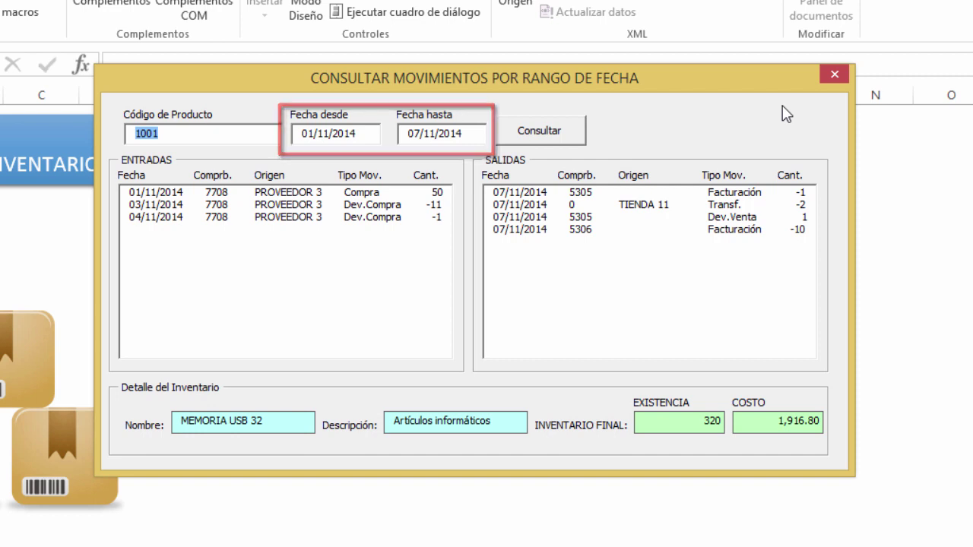
Rerun product 1001's date-range query starting 01/10/2014, then close the query window
{"action": "key", "text": "Tab"}
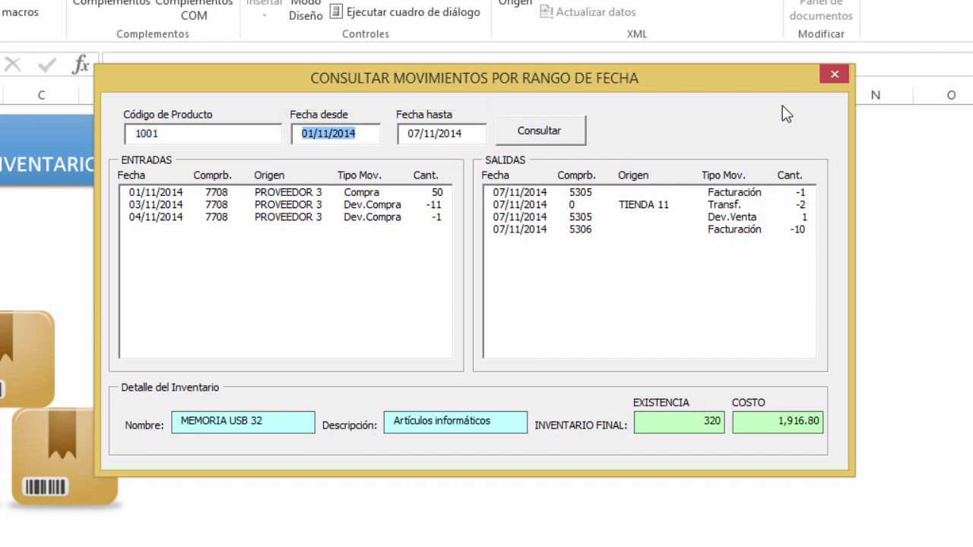
{"action": "type", "text": "01/1"}
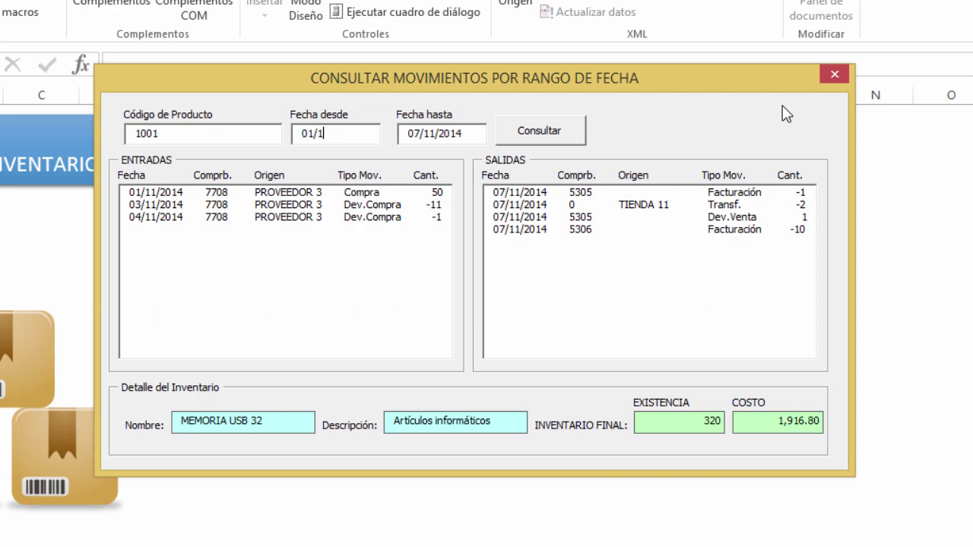
{"action": "type", "text": "0/2014"}
{"action": "key", "text": "Tab"}
{"action": "key", "text": "Tab"}
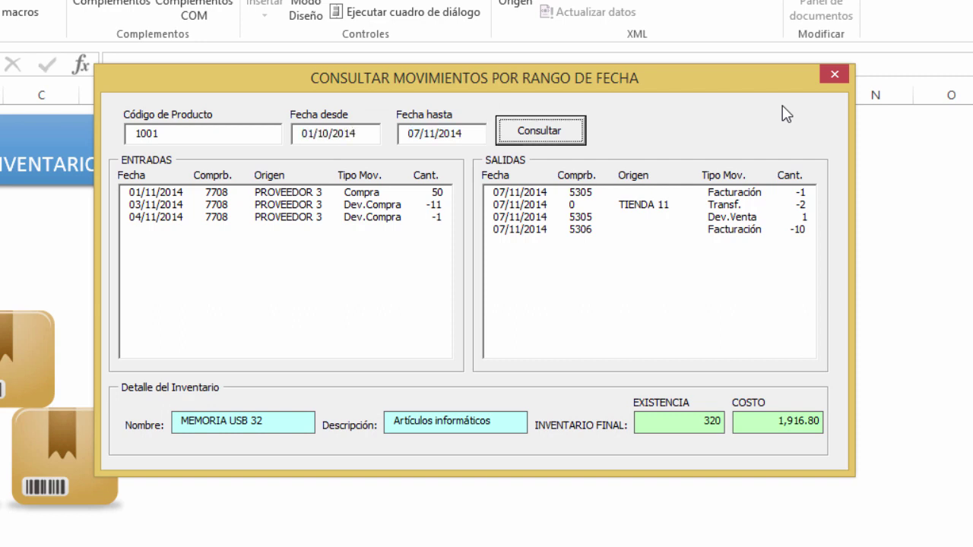
{"action": "key", "text": "Return"}
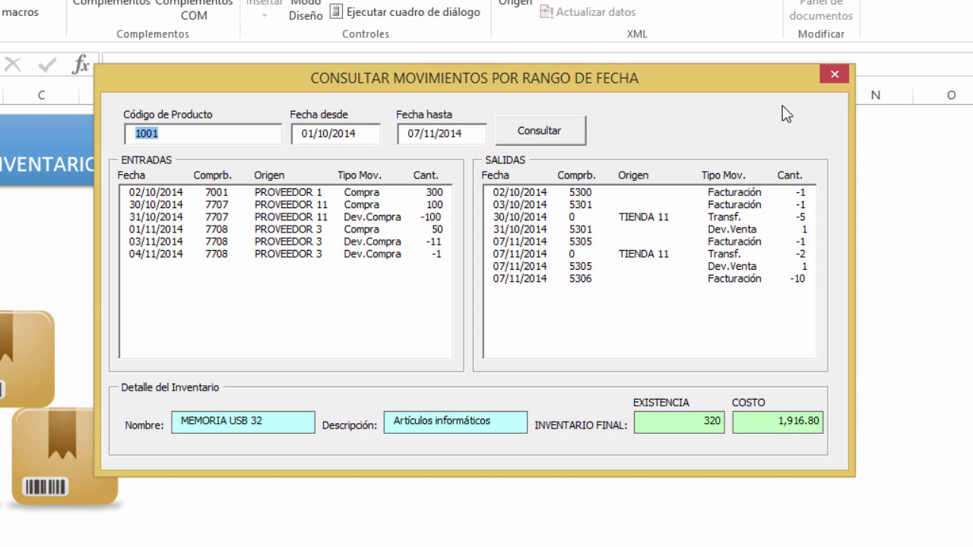
{"action": "left_click", "coordinate": [833, 76]}
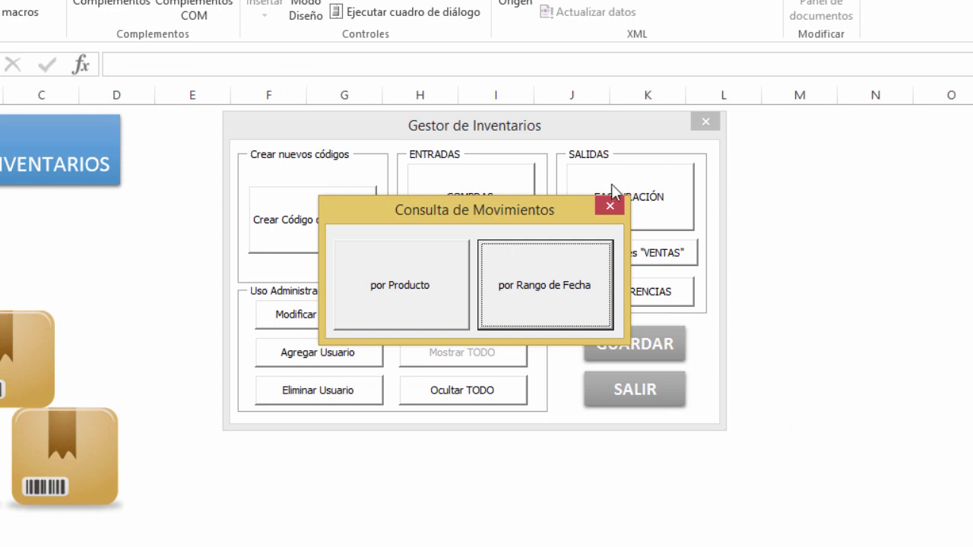
Close the Consulta de Movimientos dialog and the Gestor de Inventarios form, returning to the Principal sheet
{"action": "left_click", "coordinate": [610, 206]}
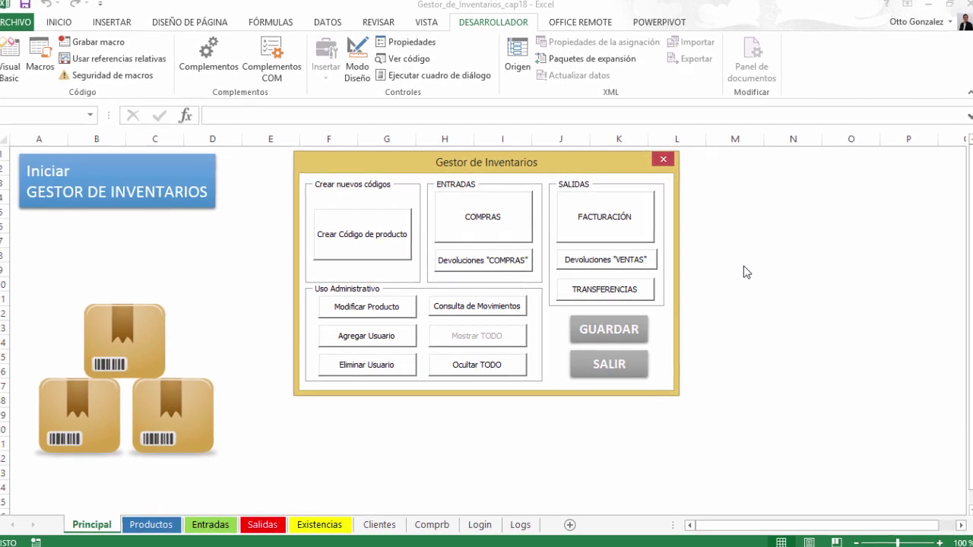
{"action": "left_click", "coordinate": [663, 158]}
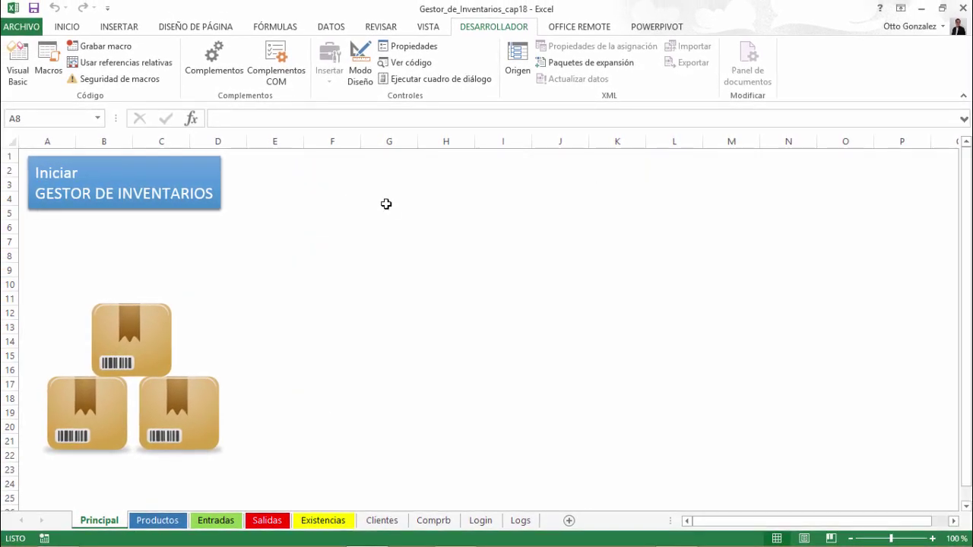
In the VBA editor, open frm_Consulta1's design and select the txt_Buscar product code box
{"action": "left_click", "coordinate": [18, 66]}
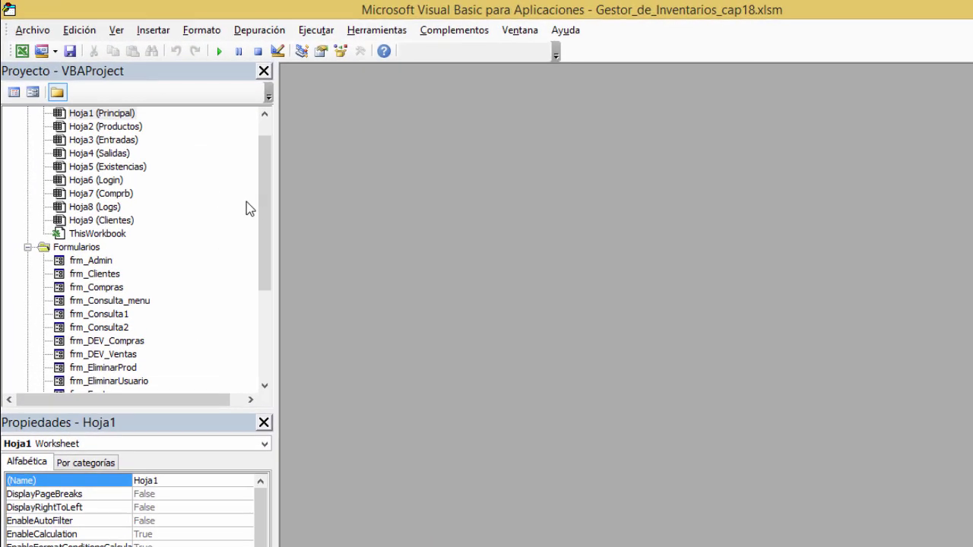
{"action": "left_click_drag", "start_coordinate": [268, 213], "coordinate": [265, 238]}
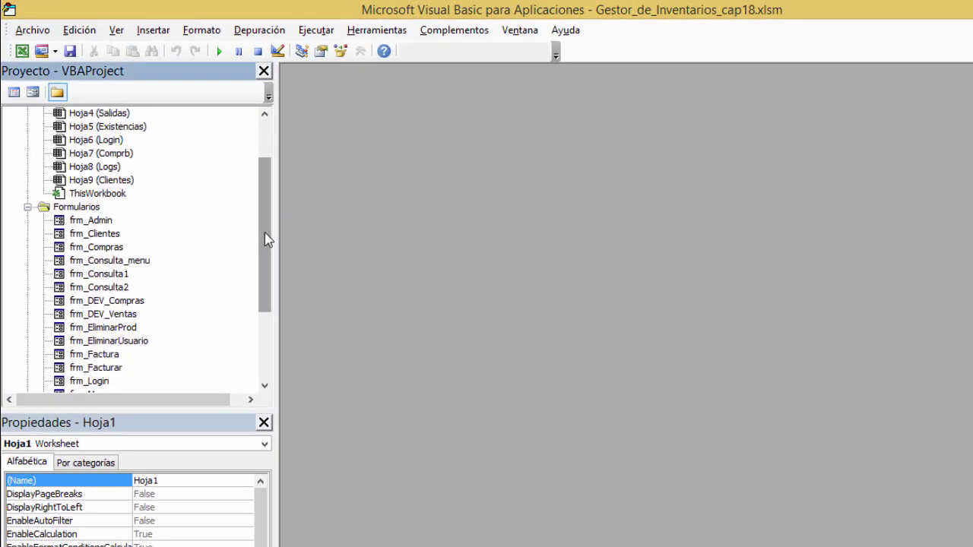
{"action": "double_click", "coordinate": [118, 275]}
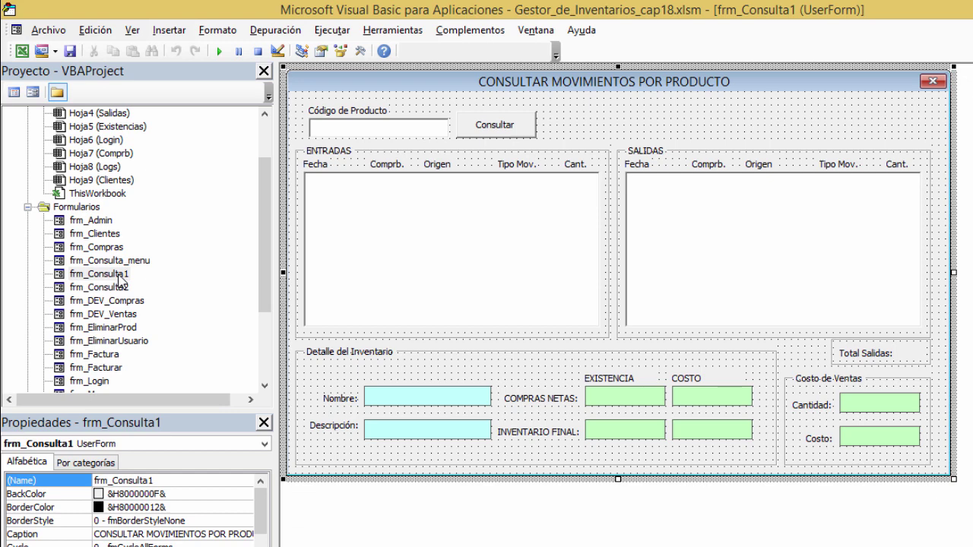
{"action": "double_click", "coordinate": [102, 289]}
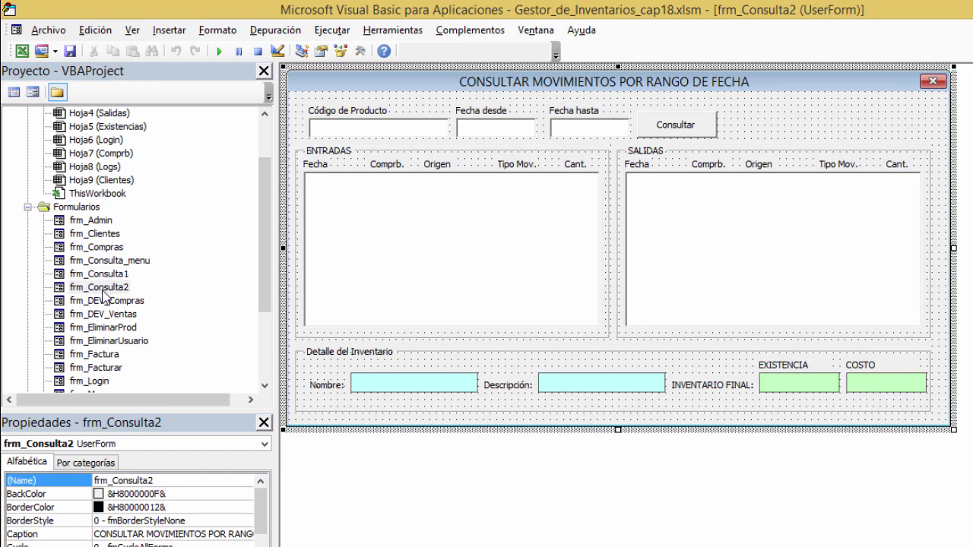
{"action": "double_click", "coordinate": [110, 275]}
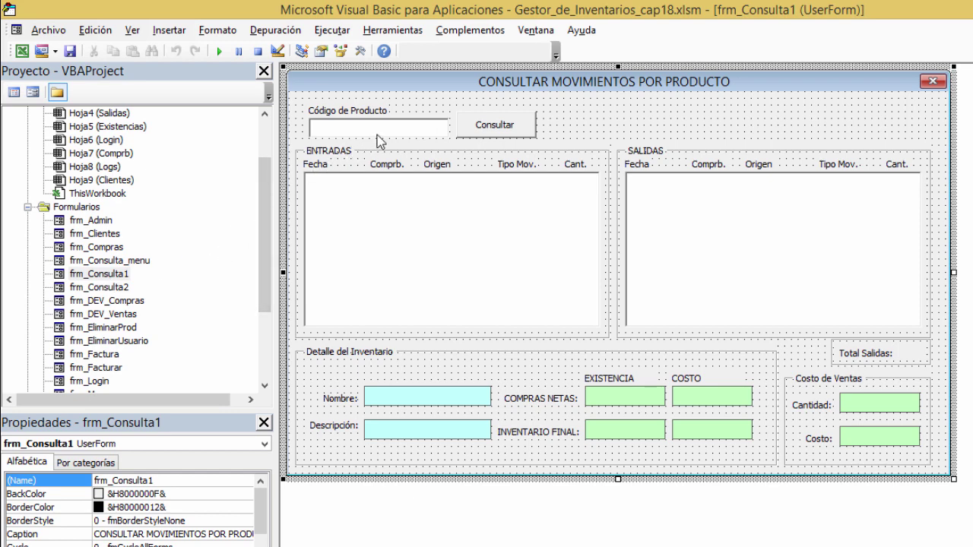
{"action": "left_click", "coordinate": [402, 133]}
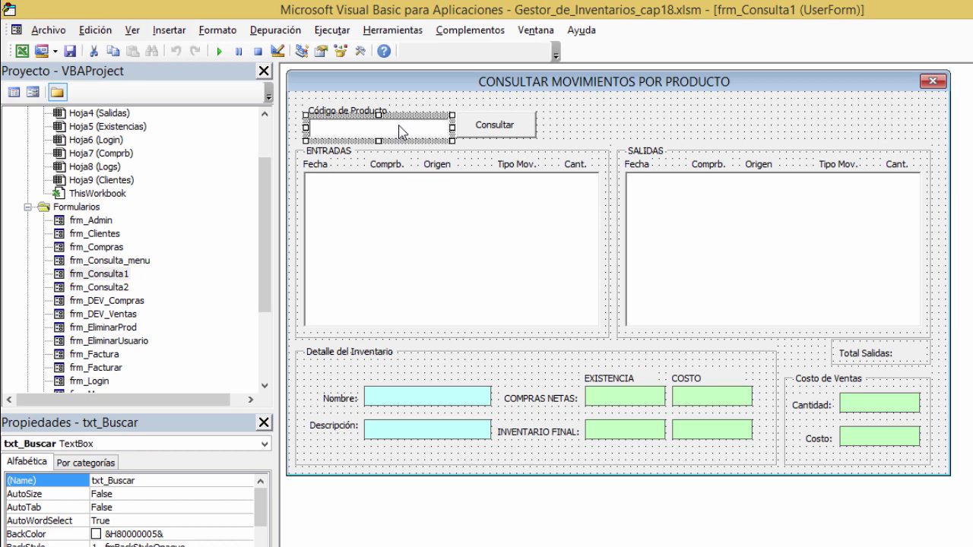
Open txt_Buscar's code and scroll up to the btn_Buscar_Click routine
{"action": "double_click", "coordinate": [400, 130]}
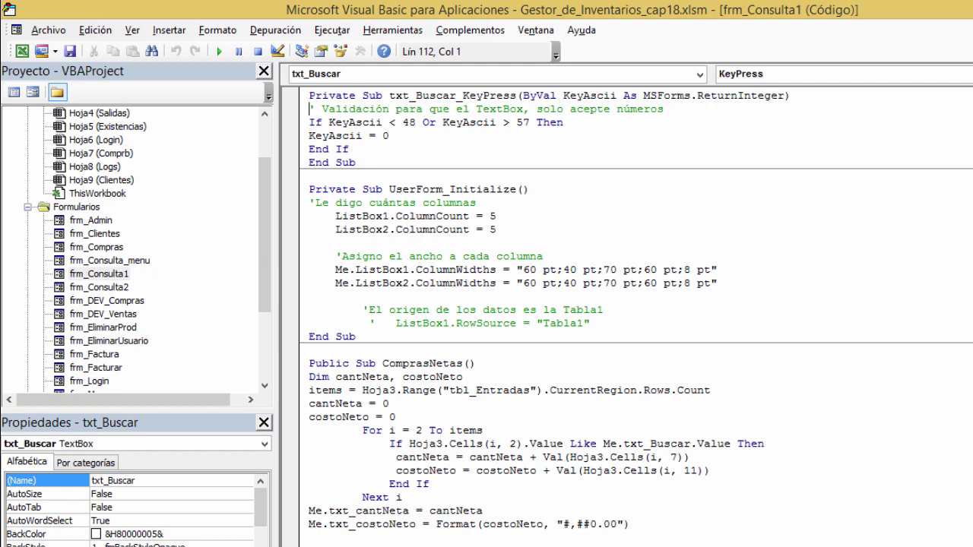
{"action": "scroll", "coordinate": [627, 319], "scroll_direction": "up", "scroll_amount": 3}
{"action": "scroll", "coordinate": [627, 319], "scroll_direction": "up", "scroll_amount": 10}
{"action": "scroll", "coordinate": [627, 319], "scroll_direction": "up", "scroll_amount": 10}
{"action": "scroll", "coordinate": [627, 319], "scroll_direction": "up", "scroll_amount": 10}
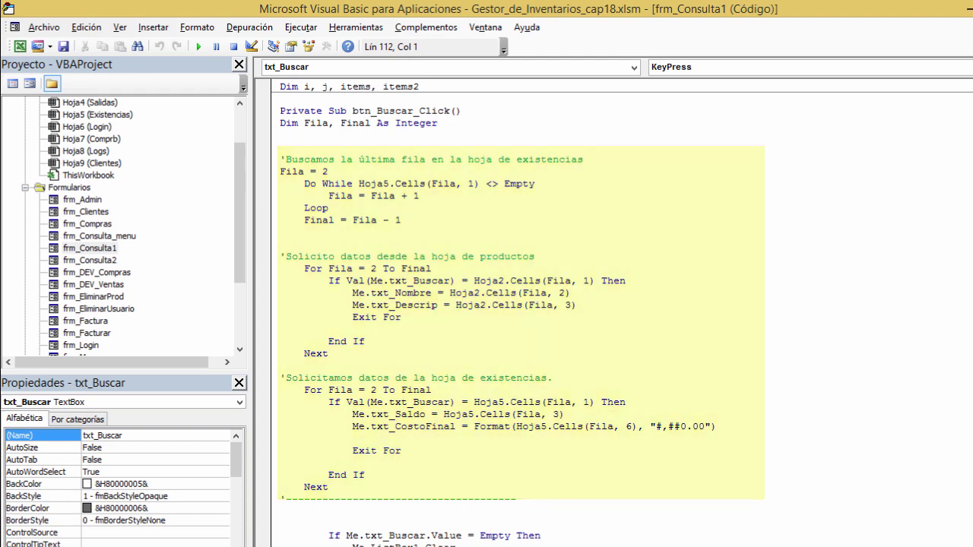
{"action": "scroll", "coordinate": [524, 315], "scroll_direction": "down", "scroll_amount": 9}
{"action": "scroll", "coordinate": [524, 315], "scroll_direction": "down", "scroll_amount": 1}
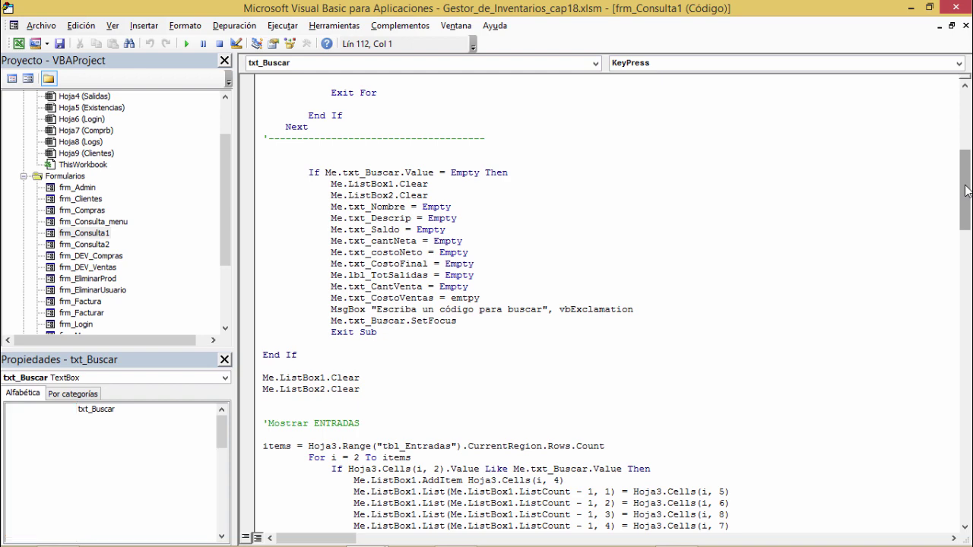
{"action": "left_click_drag", "start_coordinate": [967, 190], "coordinate": [967, 247]}
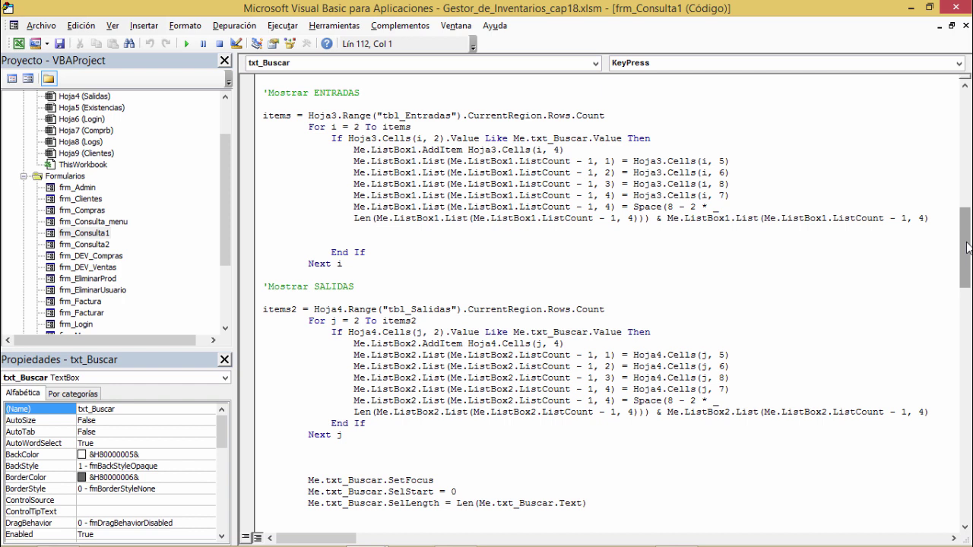
{"action": "left_click_drag", "start_coordinate": [967, 247], "coordinate": [970, 283]}
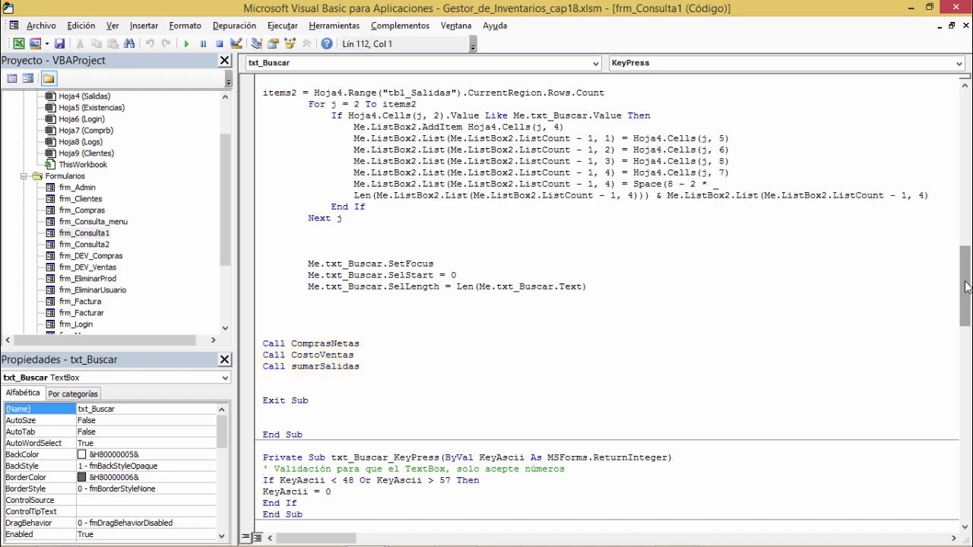
{"action": "left_click_drag", "start_coordinate": [967, 286], "coordinate": [969, 391]}
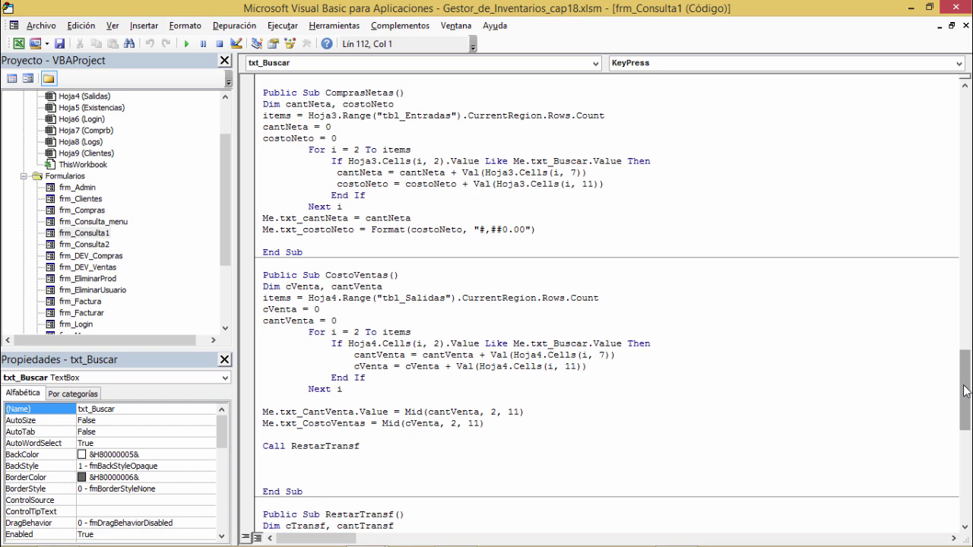
{"action": "left_click_drag", "start_coordinate": [964, 390], "coordinate": [969, 422]}
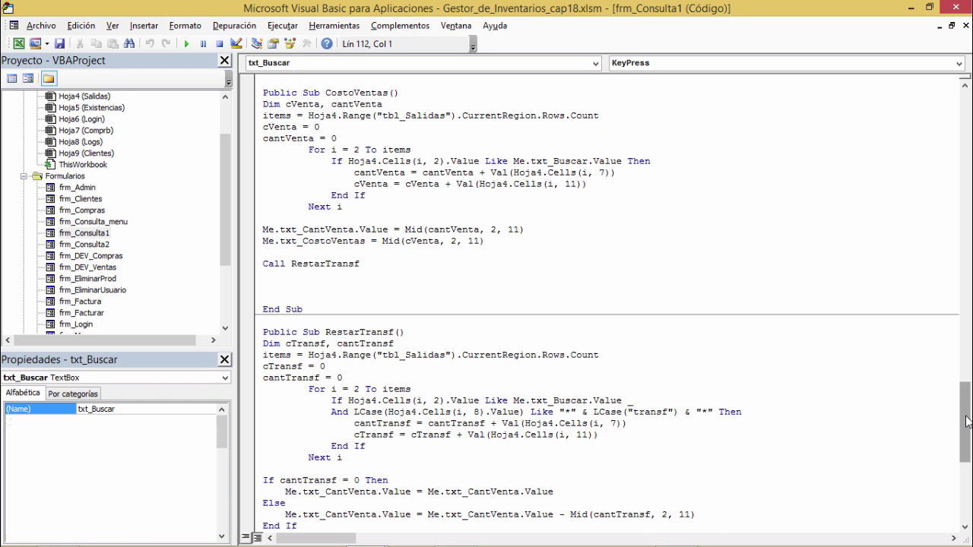
{"action": "left_click_drag", "start_coordinate": [967, 423], "coordinate": [969, 460]}
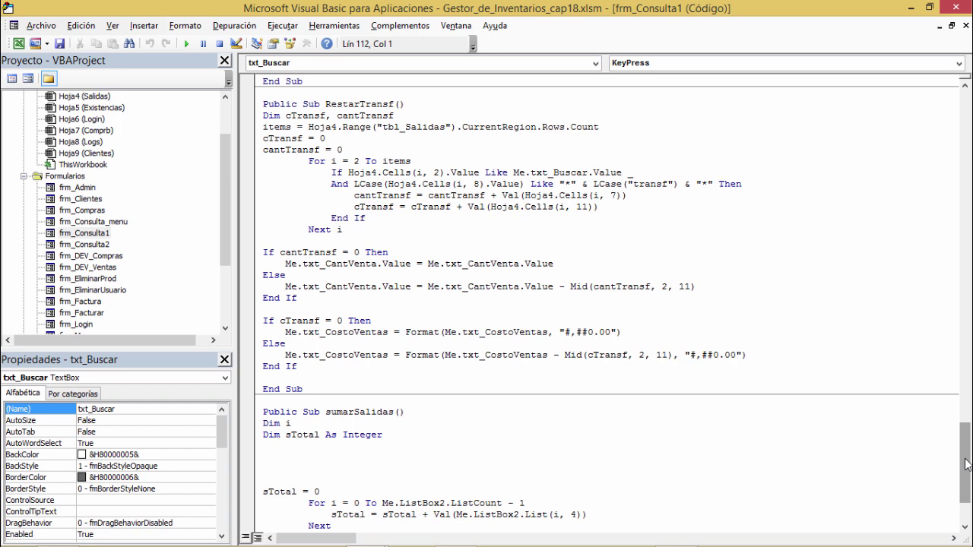
{"action": "scroll", "coordinate": [967, 465], "scroll_direction": "down", "scroll_amount": 3}
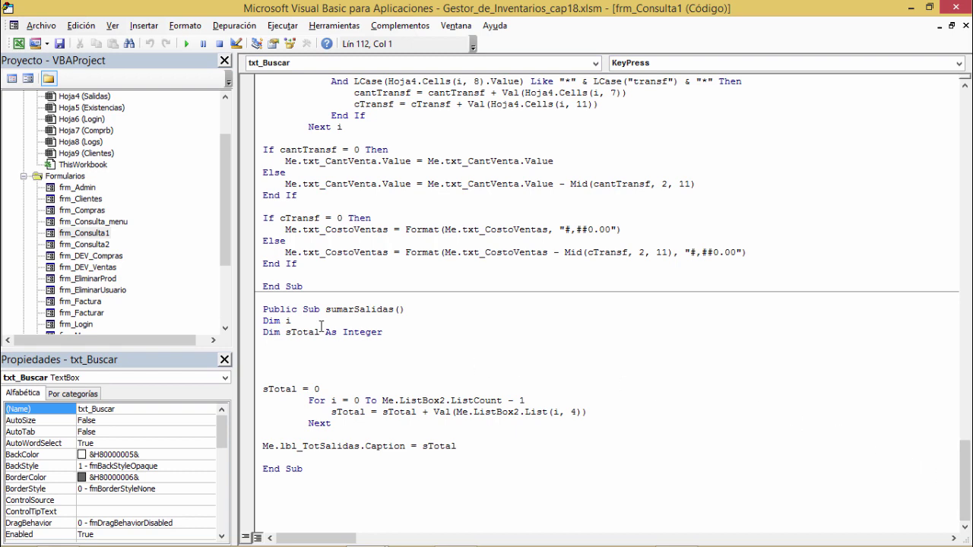
Open the Consultar button code in frm_Consulta2 and scroll down to txtFecha1_Change's date validation
{"action": "left_click", "coordinate": [85, 246]}
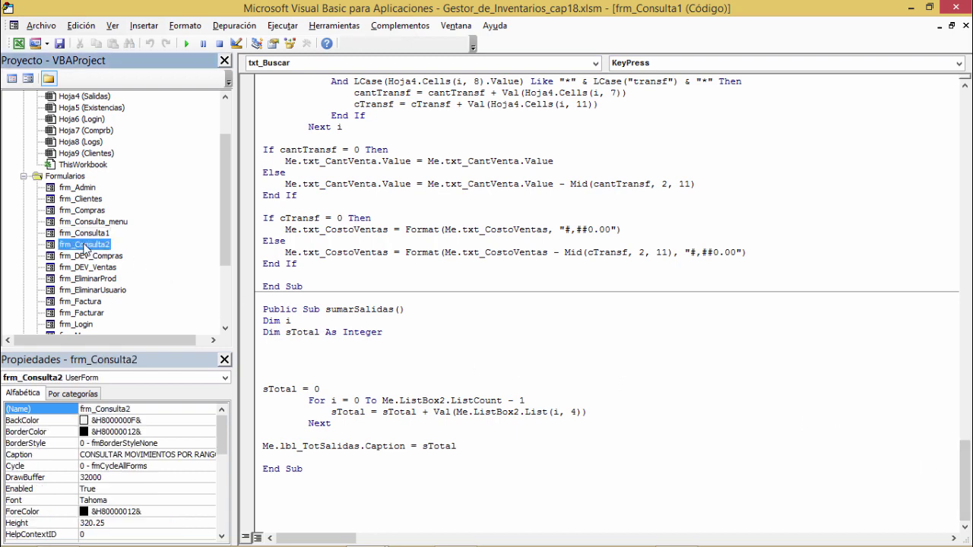
{"action": "double_click", "coordinate": [86, 245]}
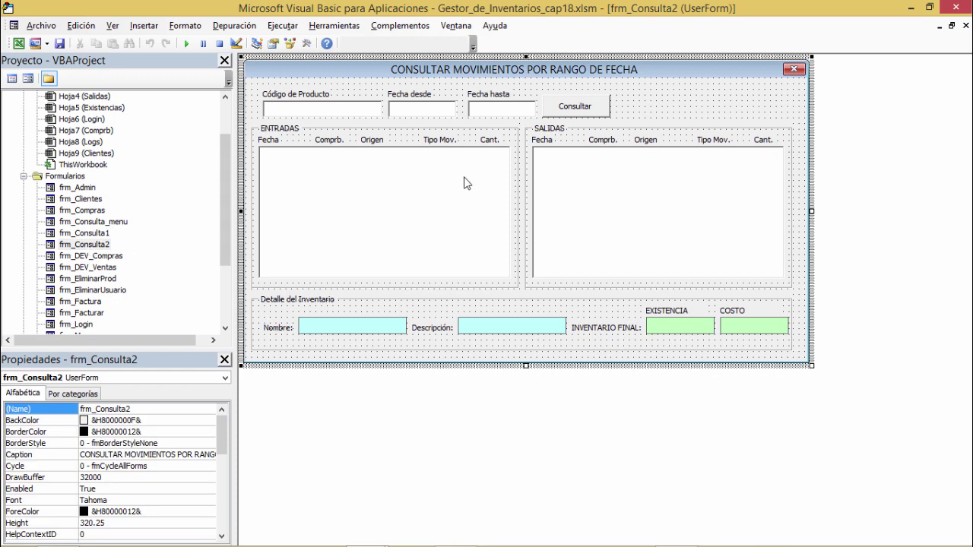
{"action": "double_click", "coordinate": [576, 107]}
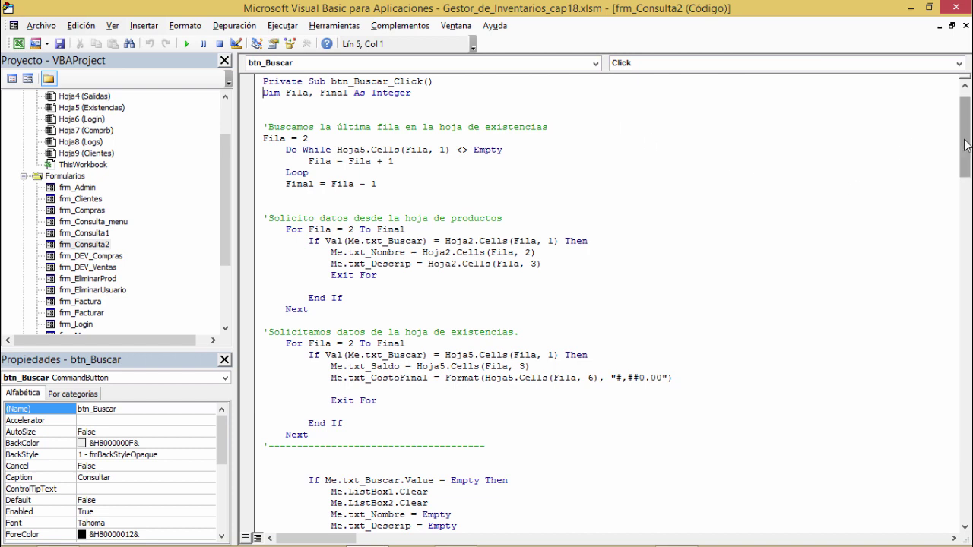
{"action": "left_click_drag", "start_coordinate": [967, 143], "coordinate": [968, 135]}
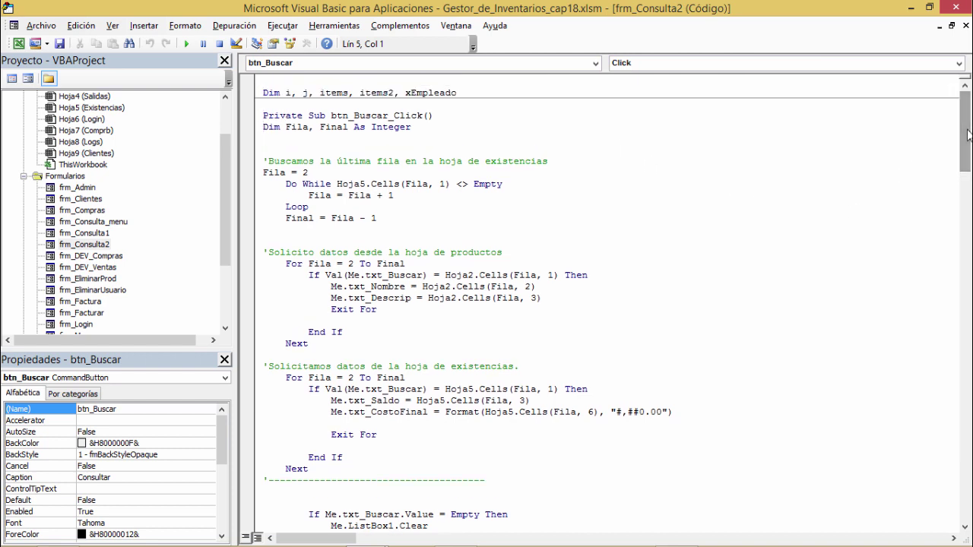
{"action": "left_click_drag", "start_coordinate": [968, 134], "coordinate": [968, 264]}
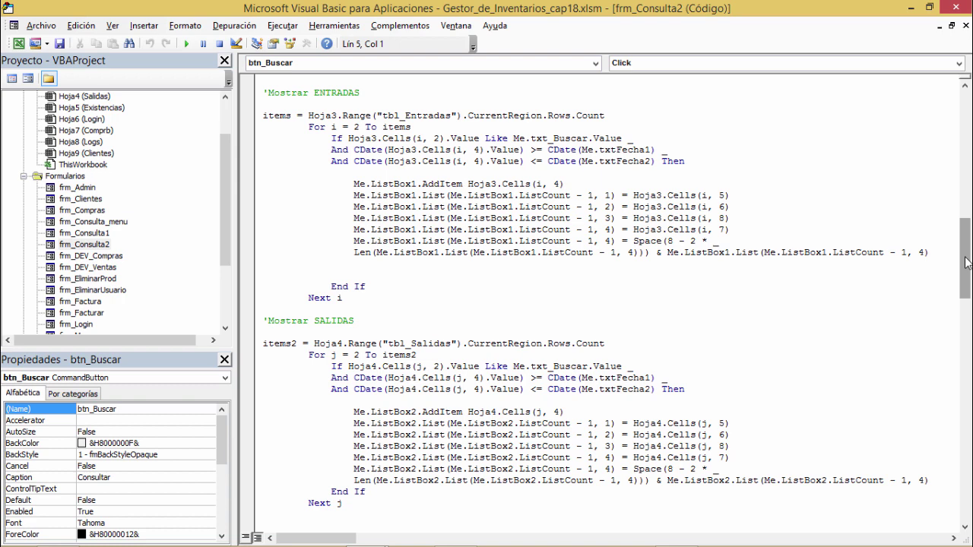
{"action": "left_click_drag", "start_coordinate": [968, 262], "coordinate": [965, 437]}
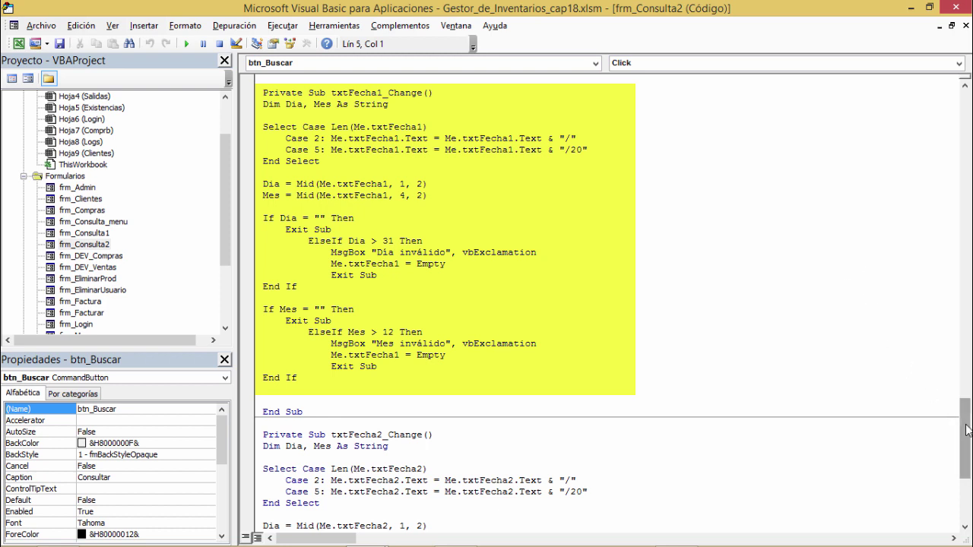
{"action": "left_click", "coordinate": [750, 247]}
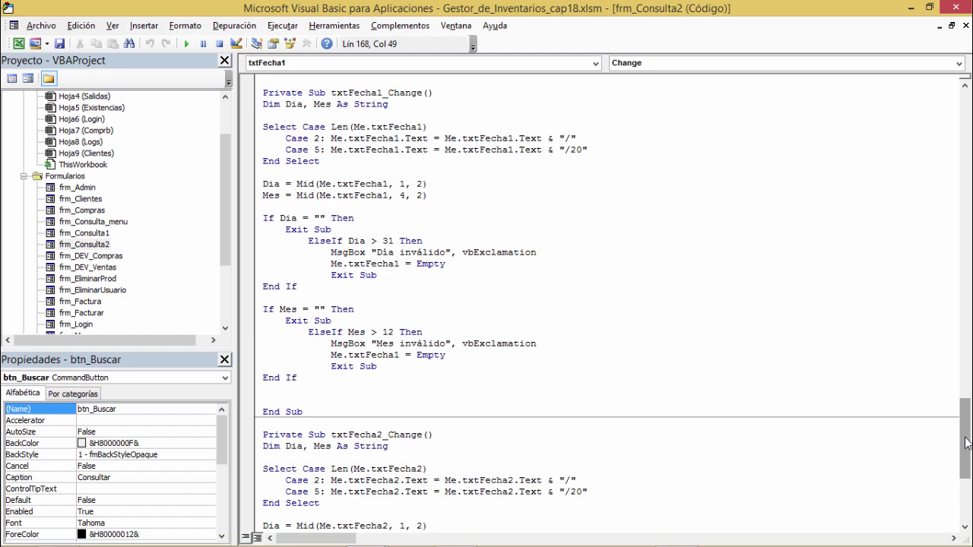
{"action": "key", "text": "F8"}
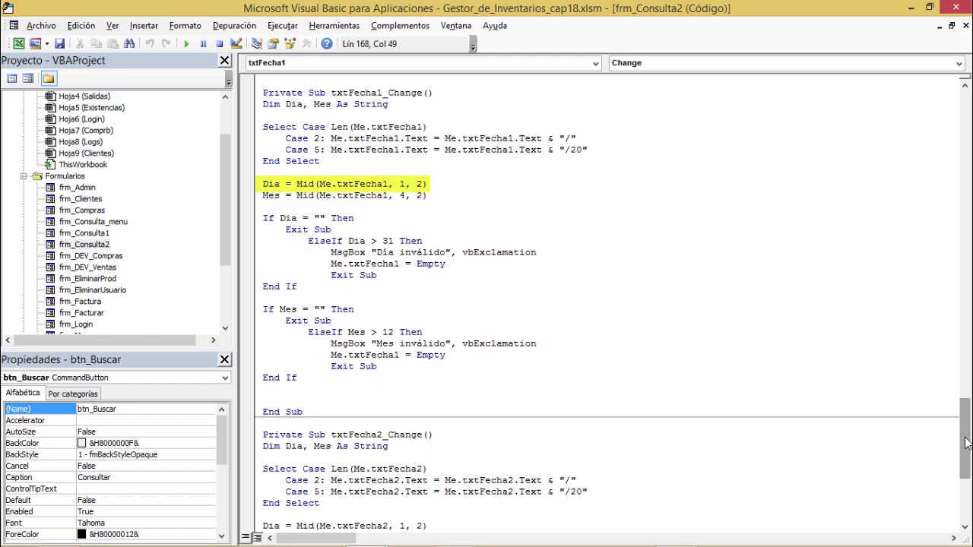
{"action": "key", "text": "F5"}
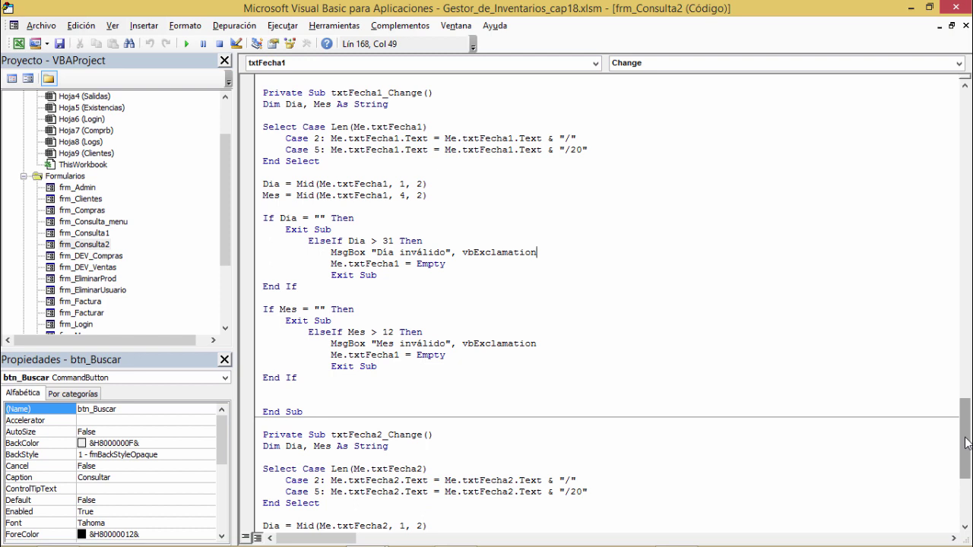
{"action": "key", "text": "F8"}
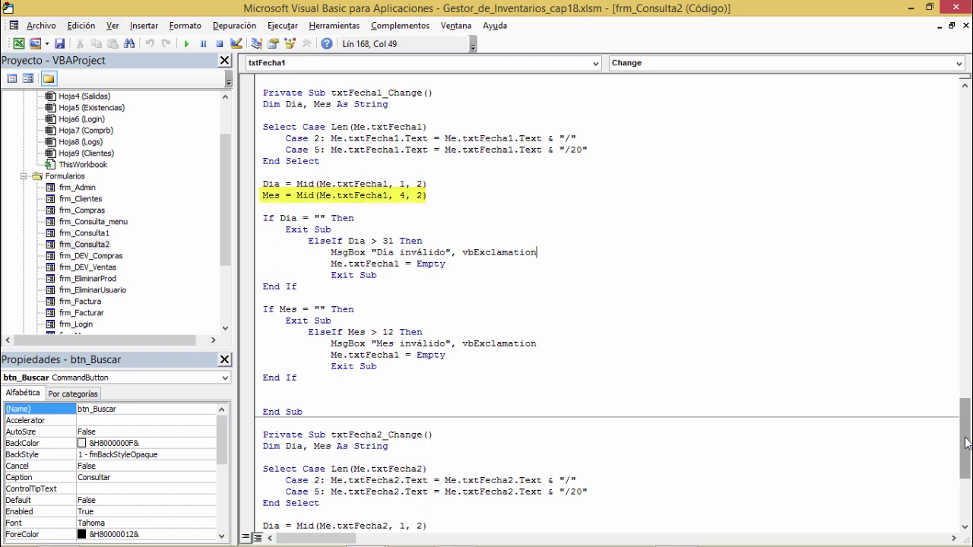
{"action": "key", "text": "F5"}
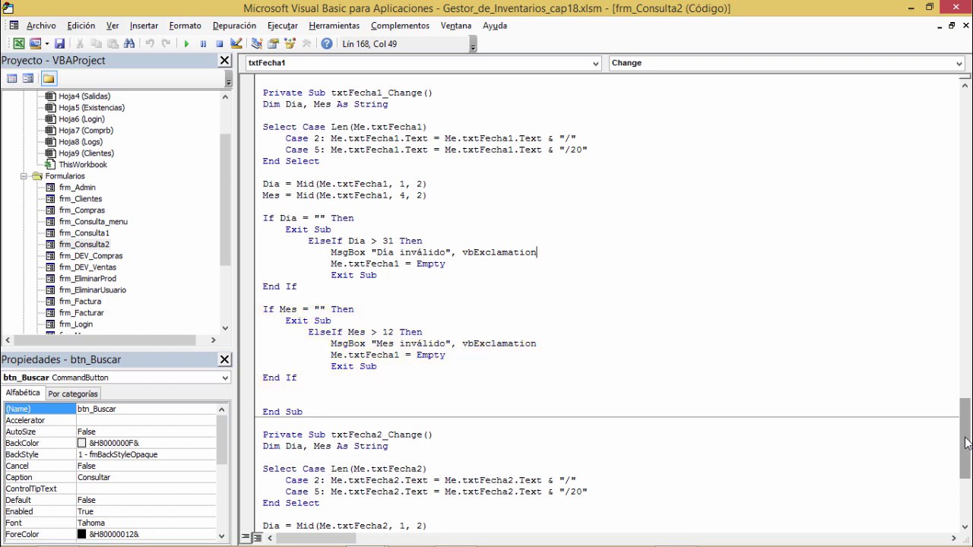
{"action": "left_click_drag", "start_coordinate": [967, 443], "coordinate": [967, 485]}
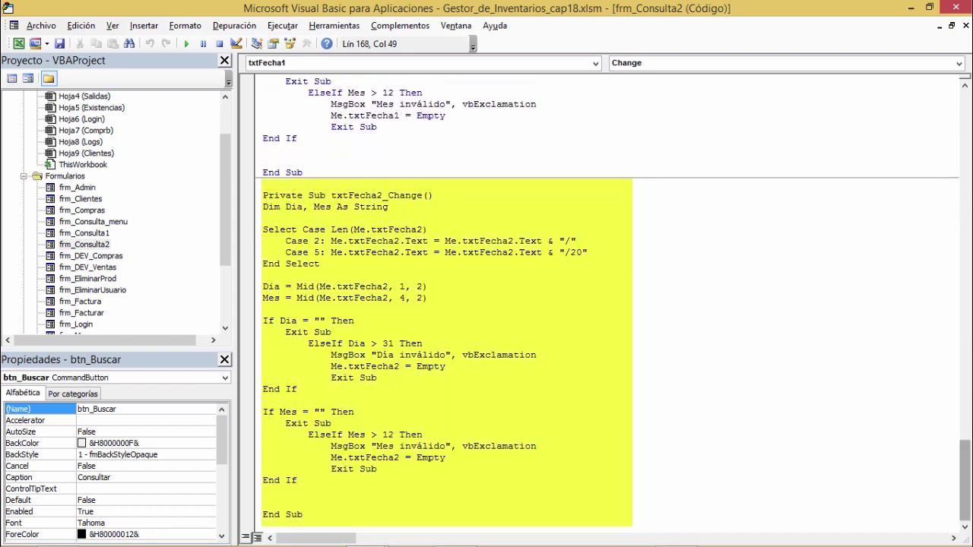